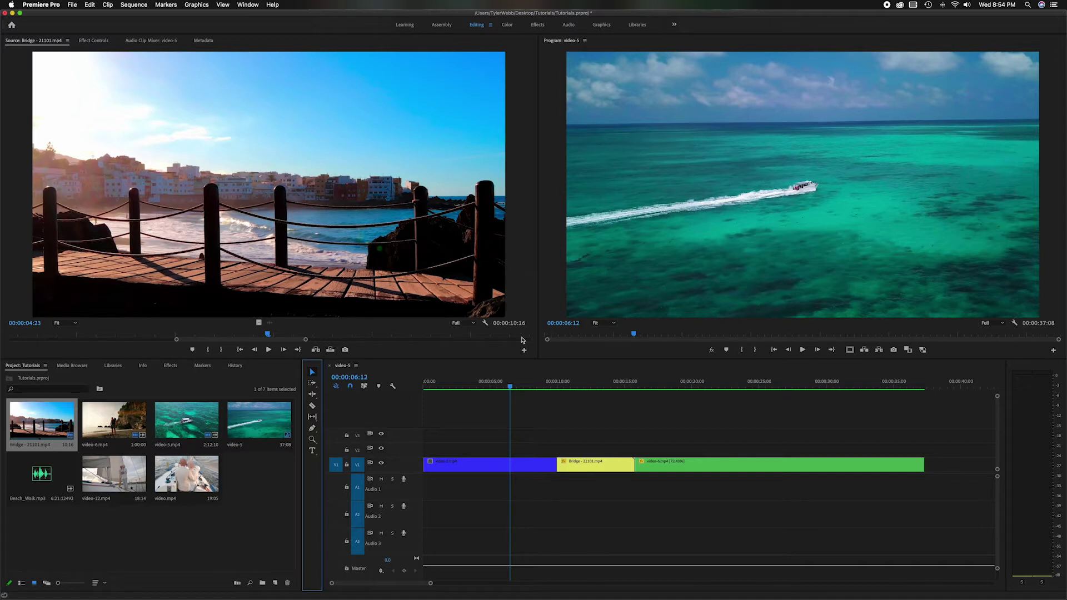
Step: Park the playhead at 00:00:06:17 on the timeline
click(526, 367)
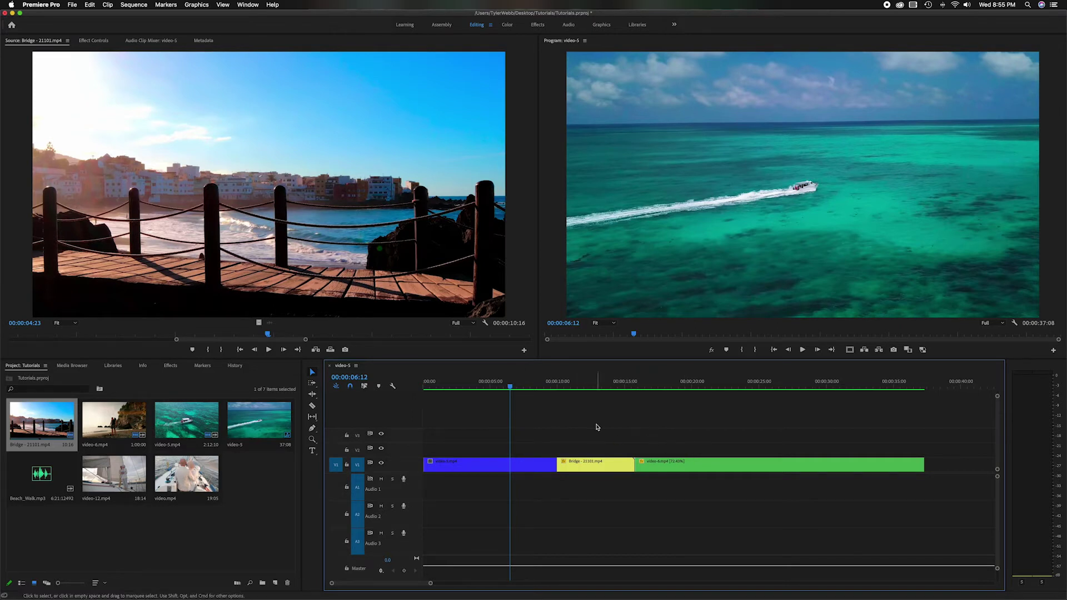
scroll(586, 426, right, 1)
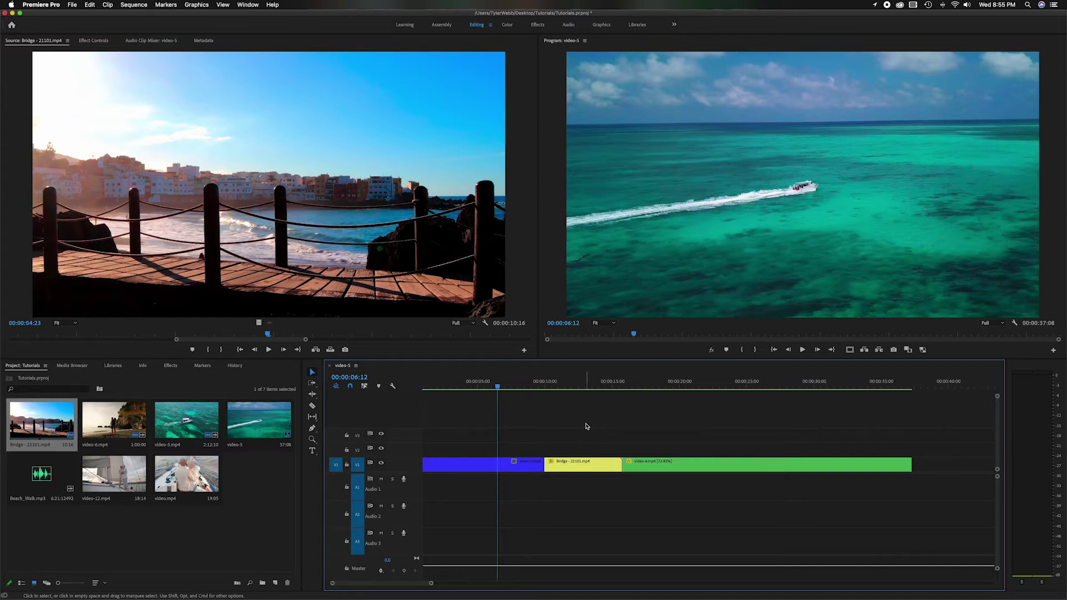
click(502, 388)
drag(501, 387, 500, 387)
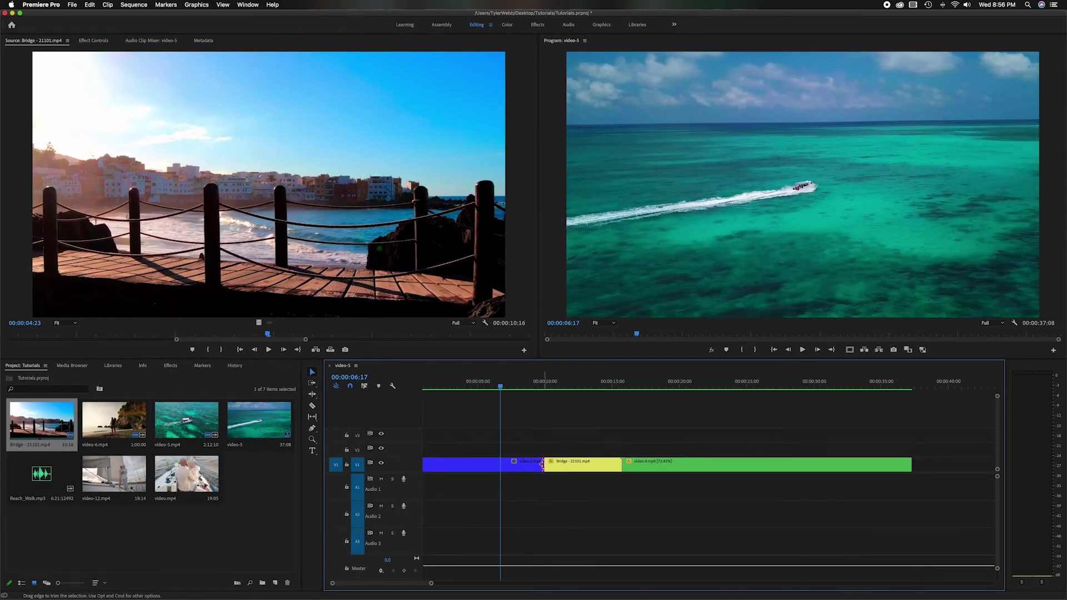
Step: Trim video-5's end to 00:00:06:16 and slide Bridge and video-6 left, making the sequence 00:00:34:01
drag(542, 464, 536, 464)
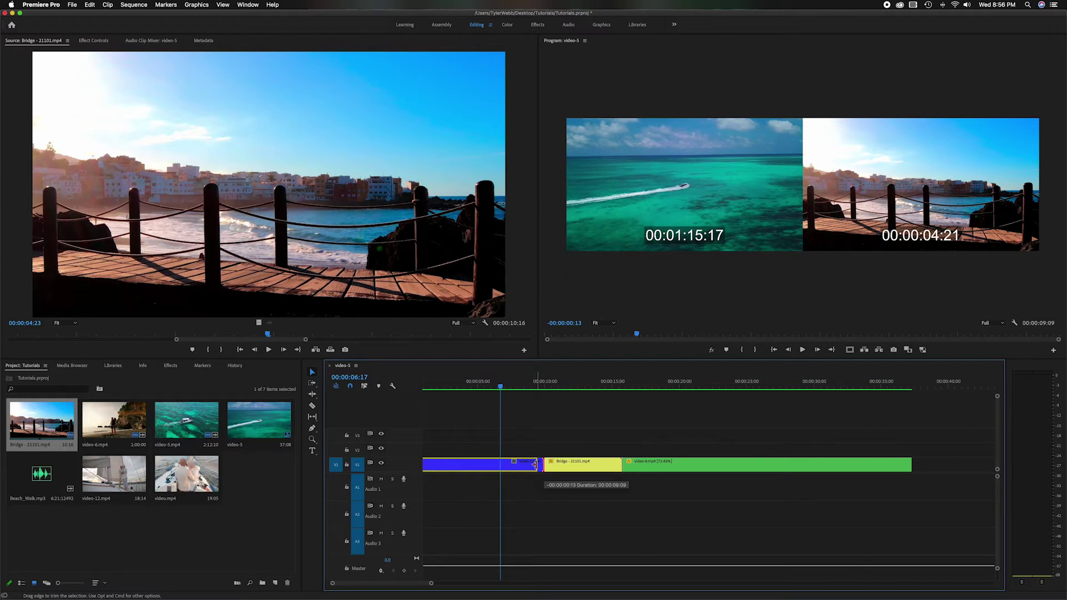
drag(535, 464, 523, 464)
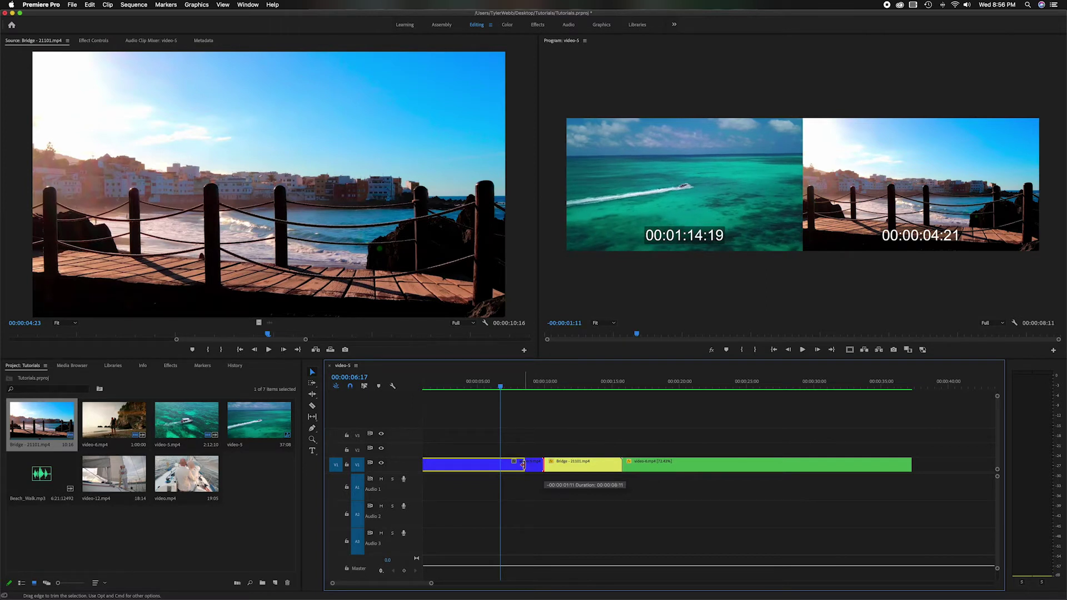
drag(523, 464, 501, 464)
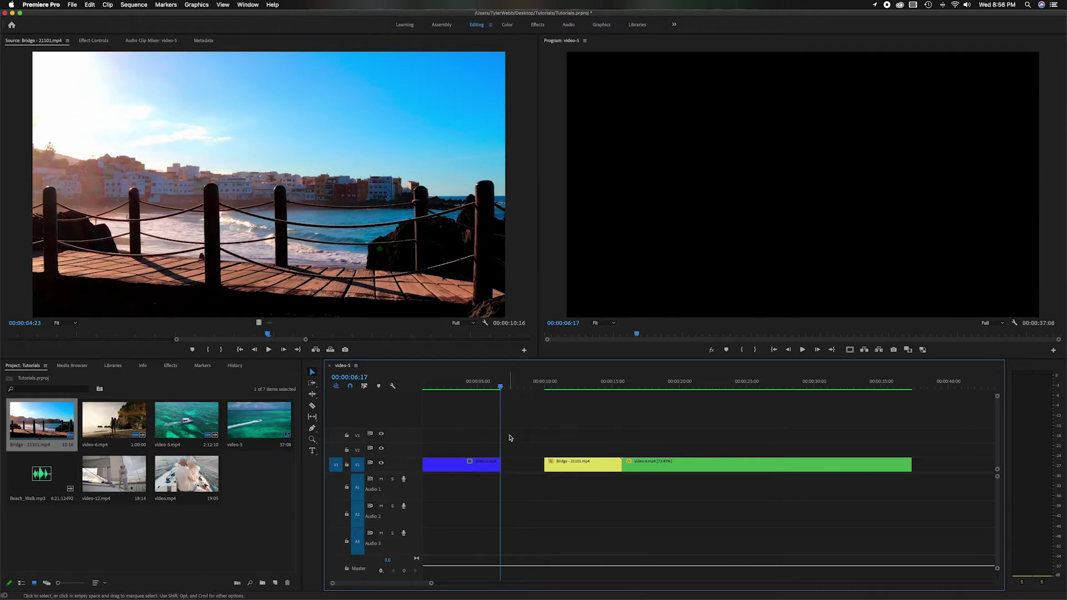
mouse_move(500, 386)
mouse_down()
mouse_move(529, 388)
mouse_move(497, 389)
mouse_up()
drag(572, 436, 600, 470)
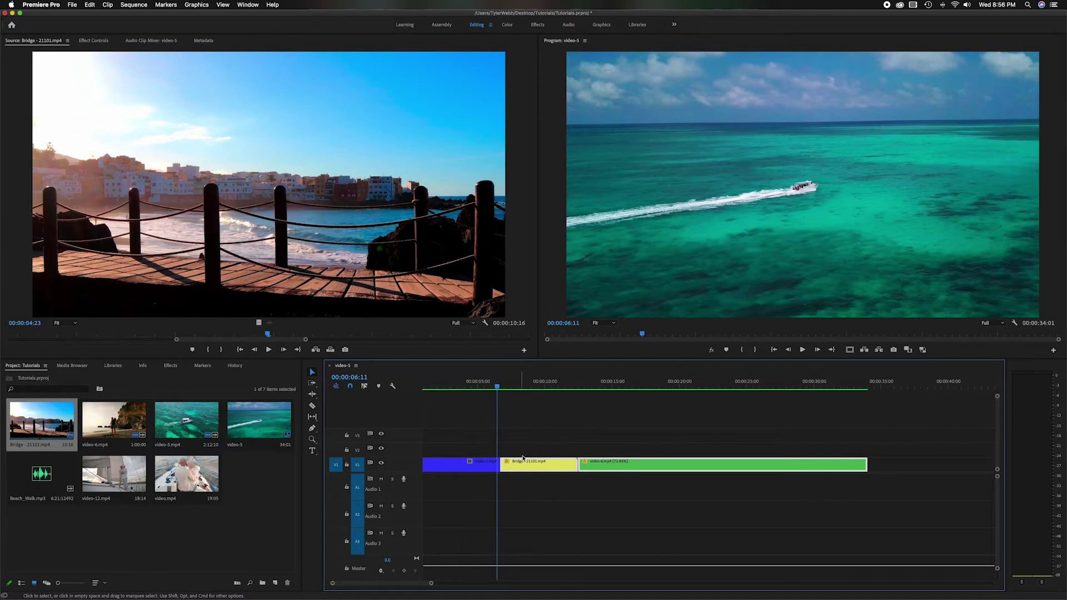
Step: Undo the clip move and the video-5 trim, then select the Ripple Edit Tool (B)
key(super+z)
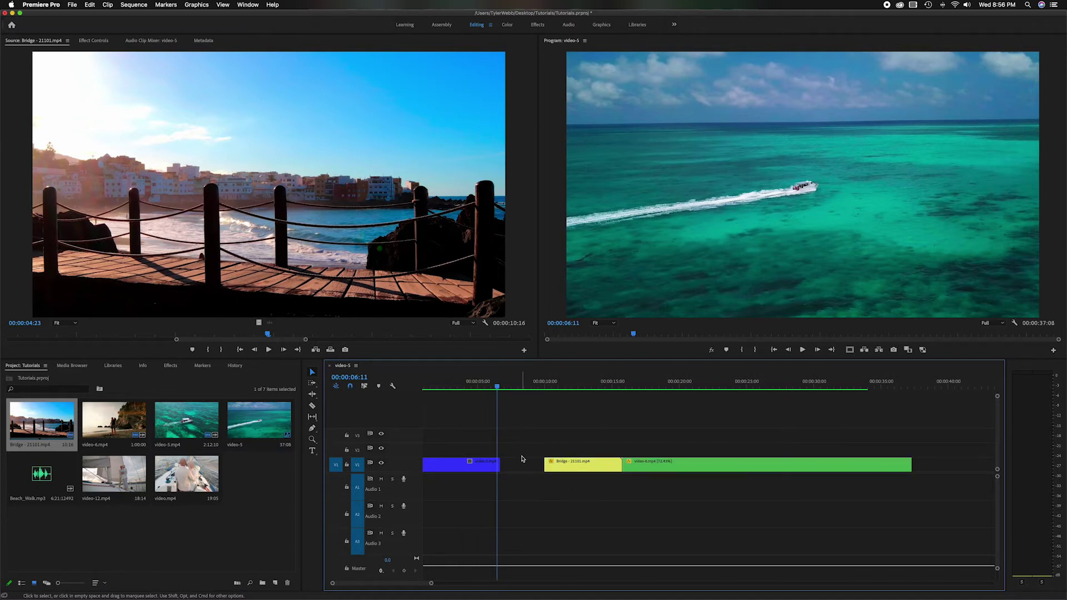
key(super+z)
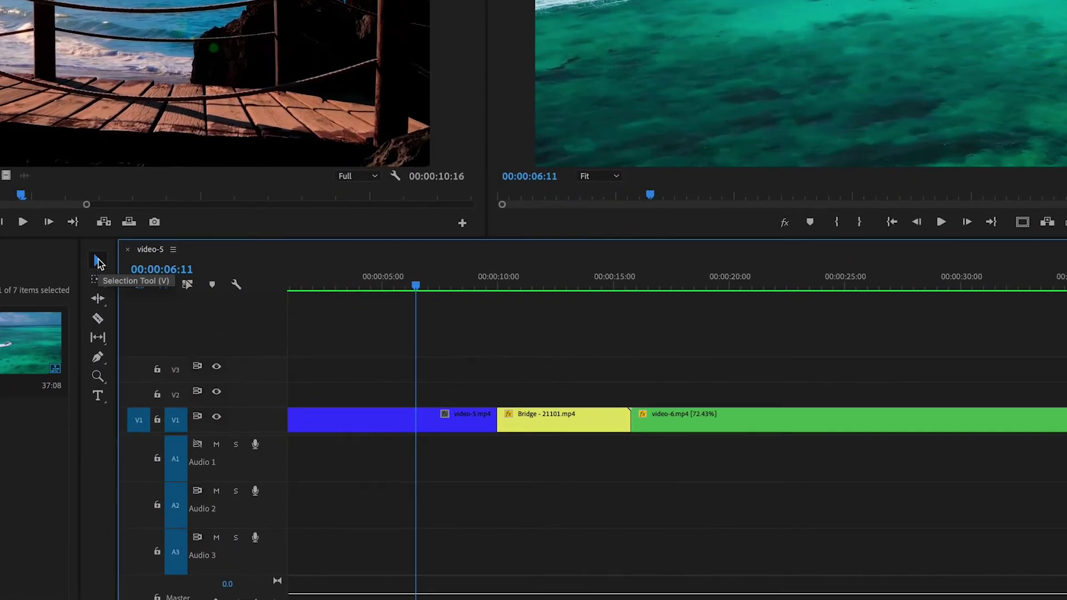
click(97, 300)
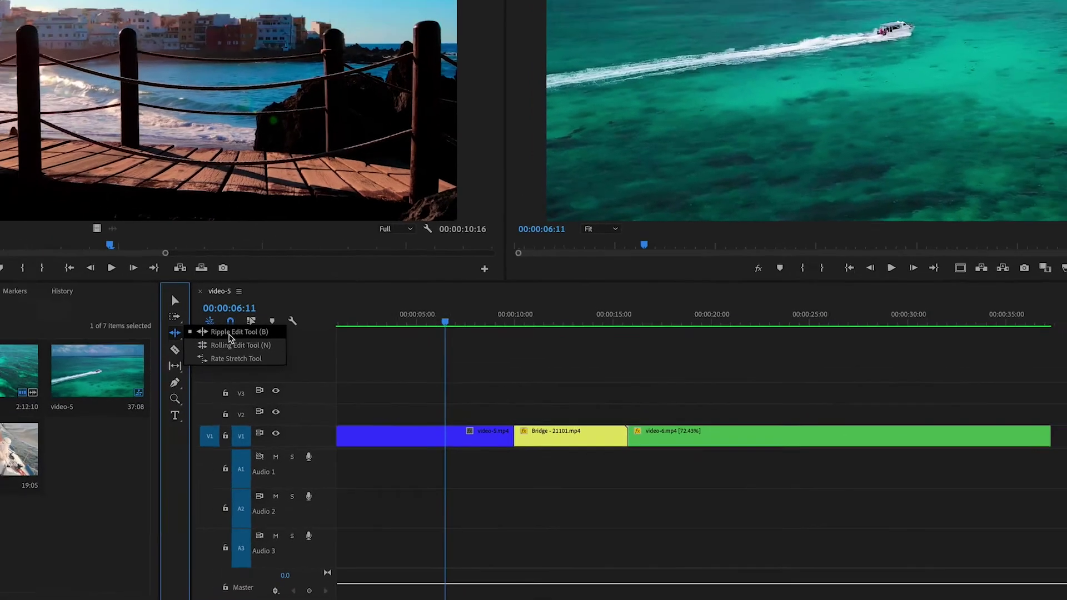
click(164, 298)
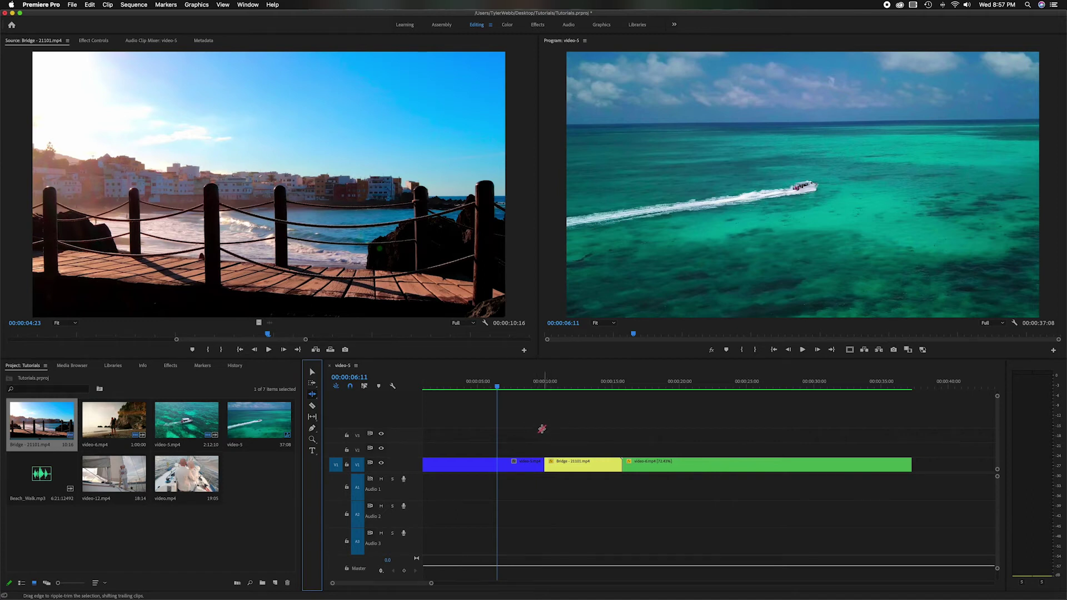
Step: Ripple-trim video-5's end to 00:00:06:11, so the sequence runs 00:00:33:19
click(540, 445)
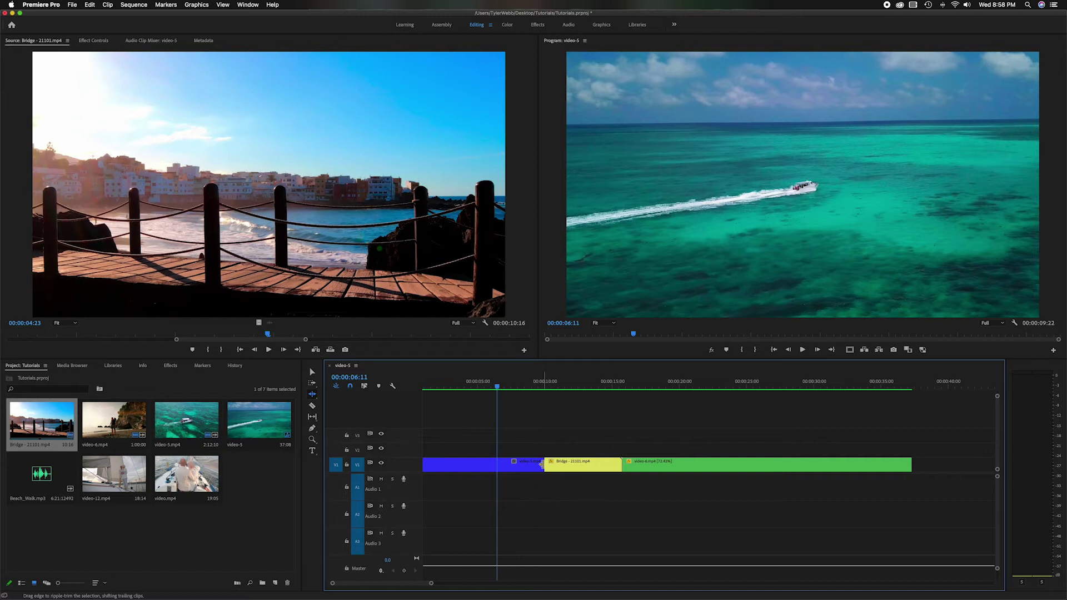
click(541, 464)
drag(541, 464, 497, 464)
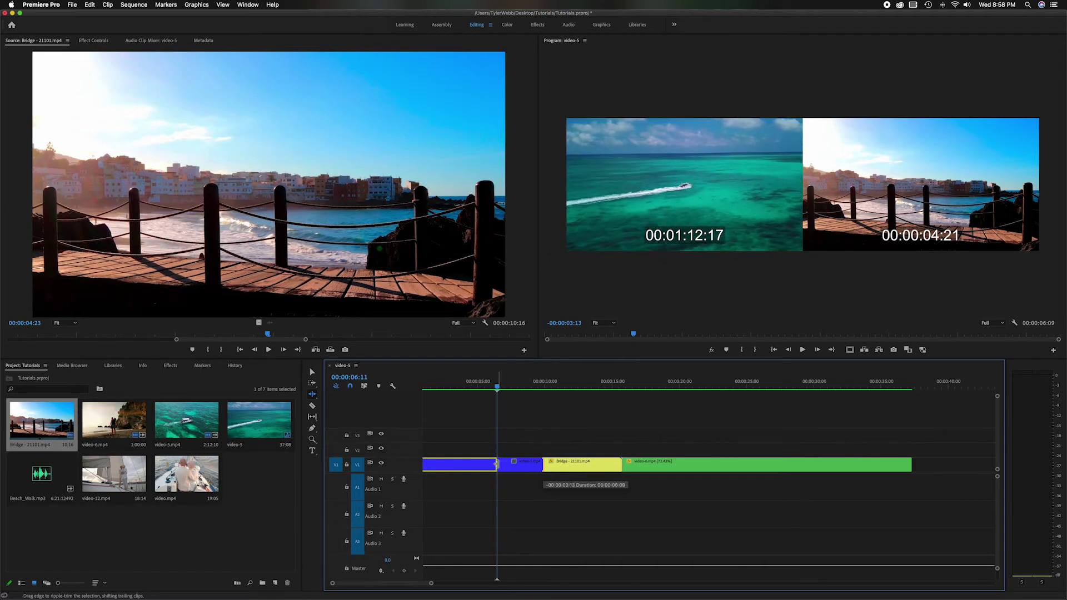
drag(497, 464, 497, 464)
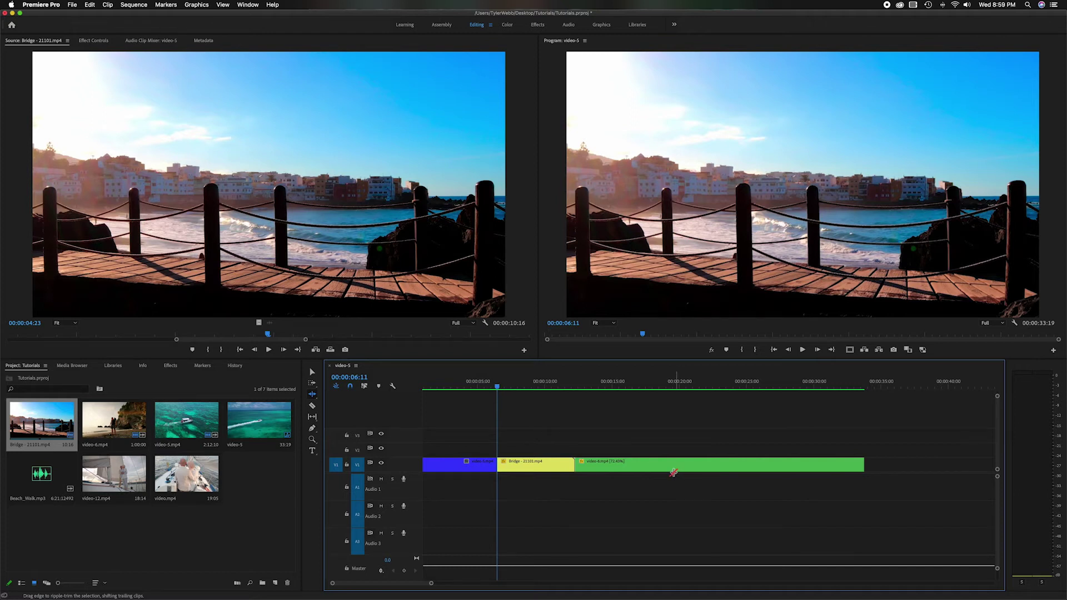
Step: Undo the ripple trim and select the Rolling Edit Tool (N)
key(super+z)
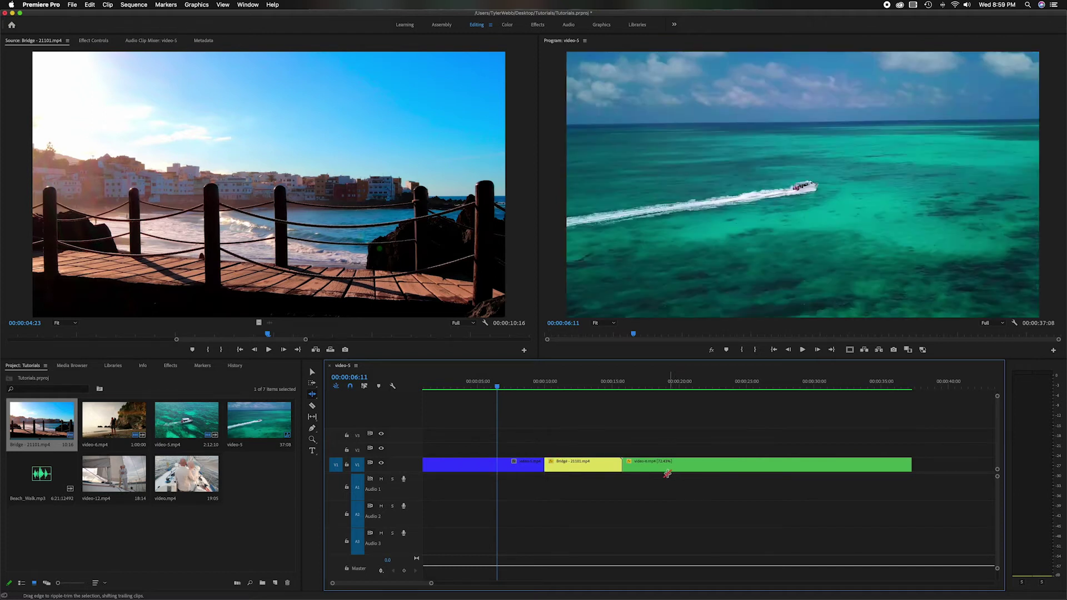
click(312, 395)
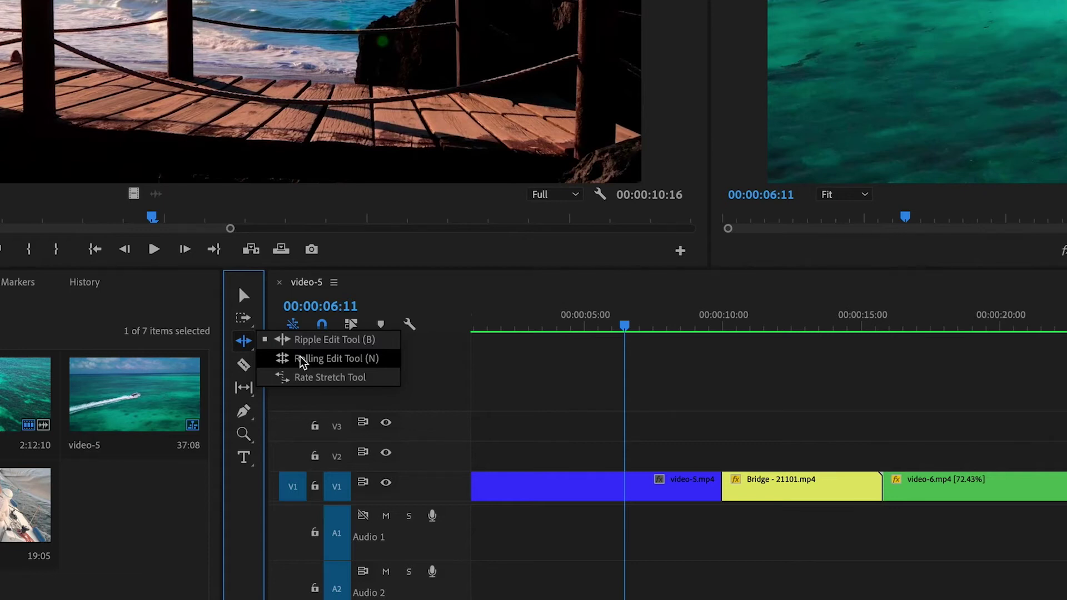
click(302, 360)
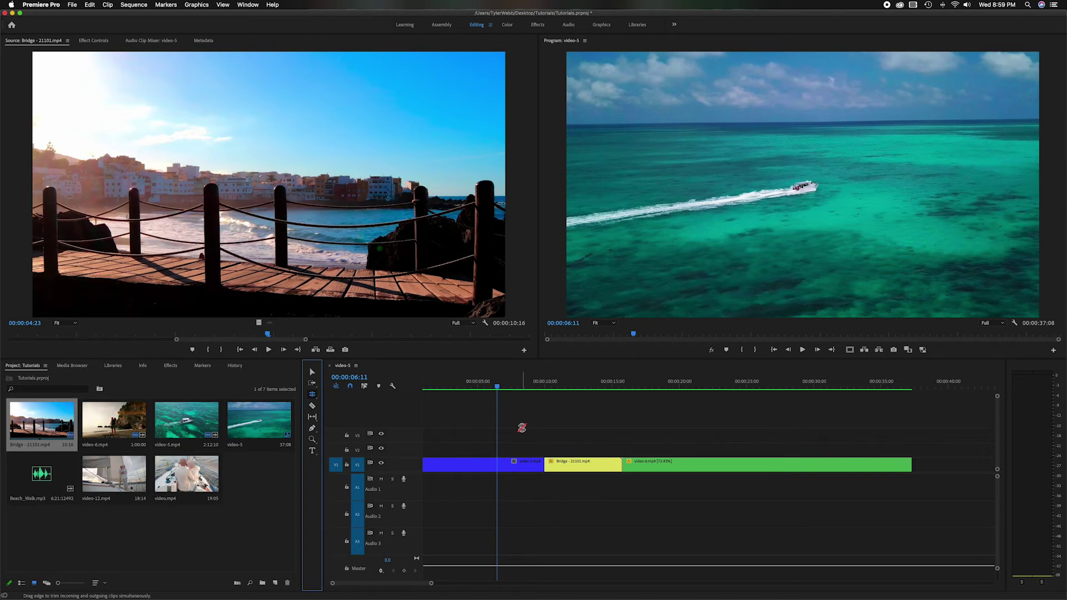
Step: Roll the video-5/Bridge cut left to 00:00:06:11, keeping the sequence at 00:00:37:08
click(544, 465)
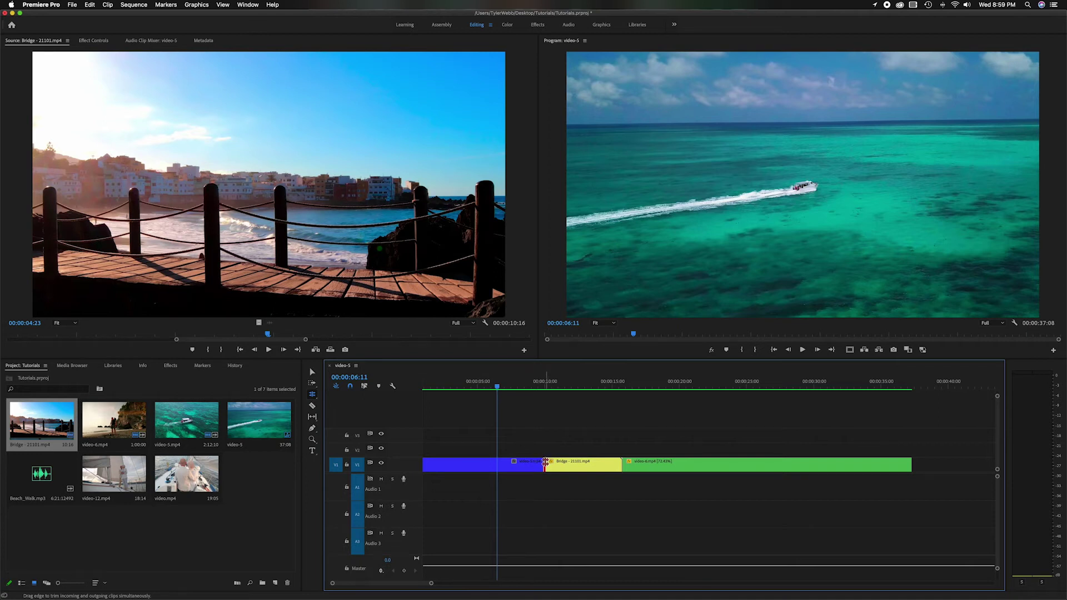
drag(545, 462, 539, 465)
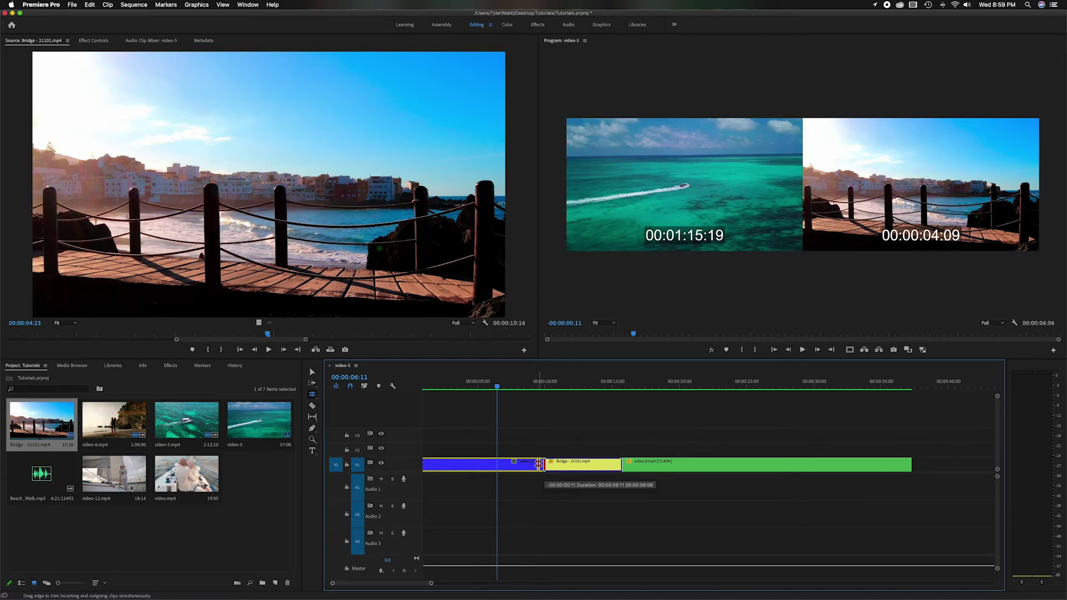
drag(539, 464, 500, 463)
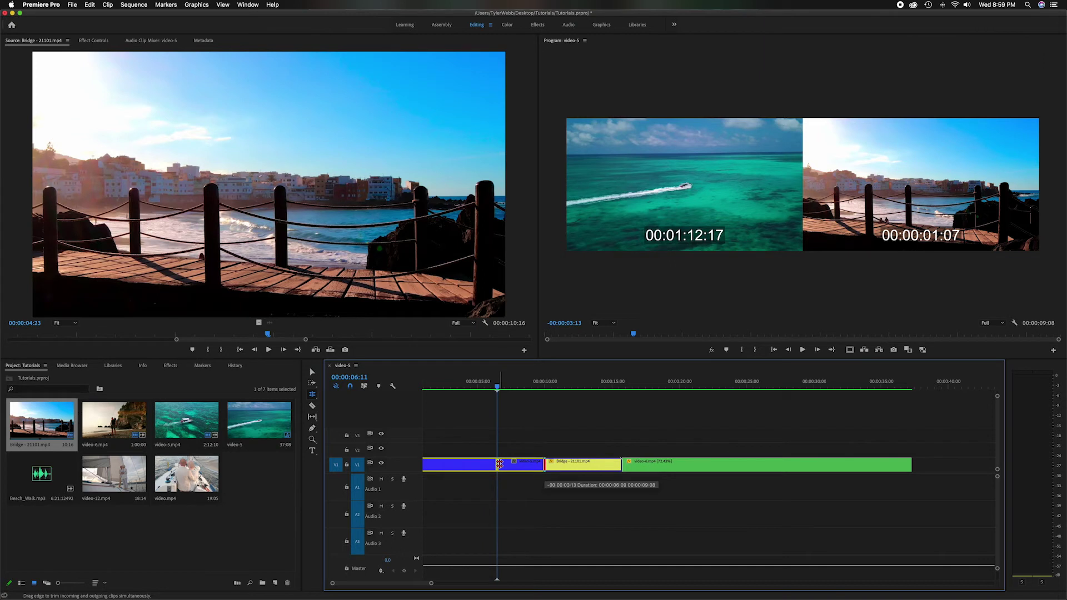
drag(500, 464, 498, 464)
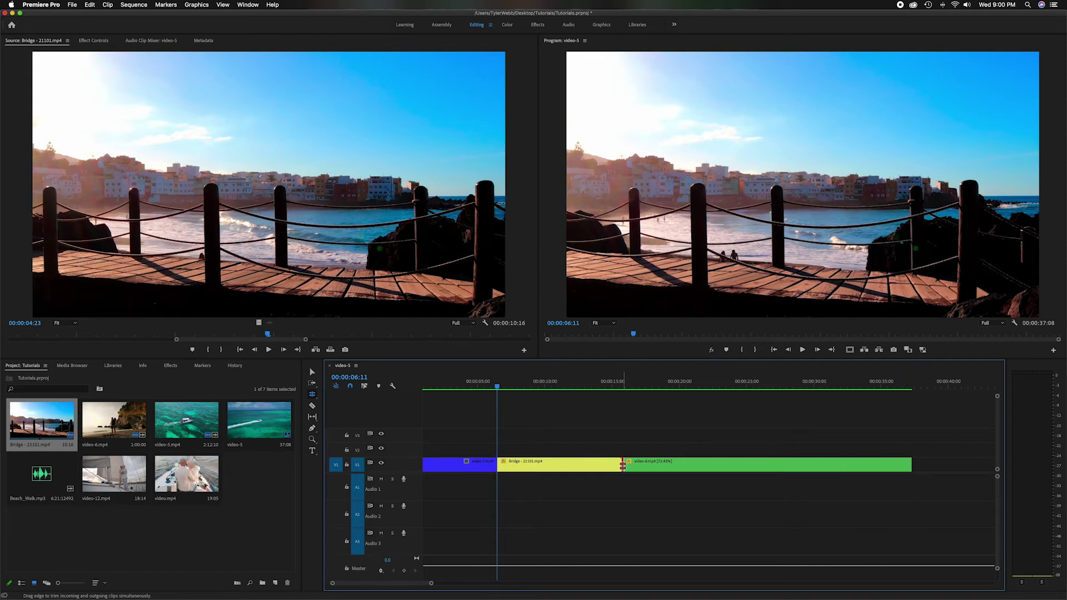
Step: Roll the Bridge/video-6 cut earlier, later, then earlier again, with the sequence staying 00:00:37:08
drag(623, 465, 550, 465)
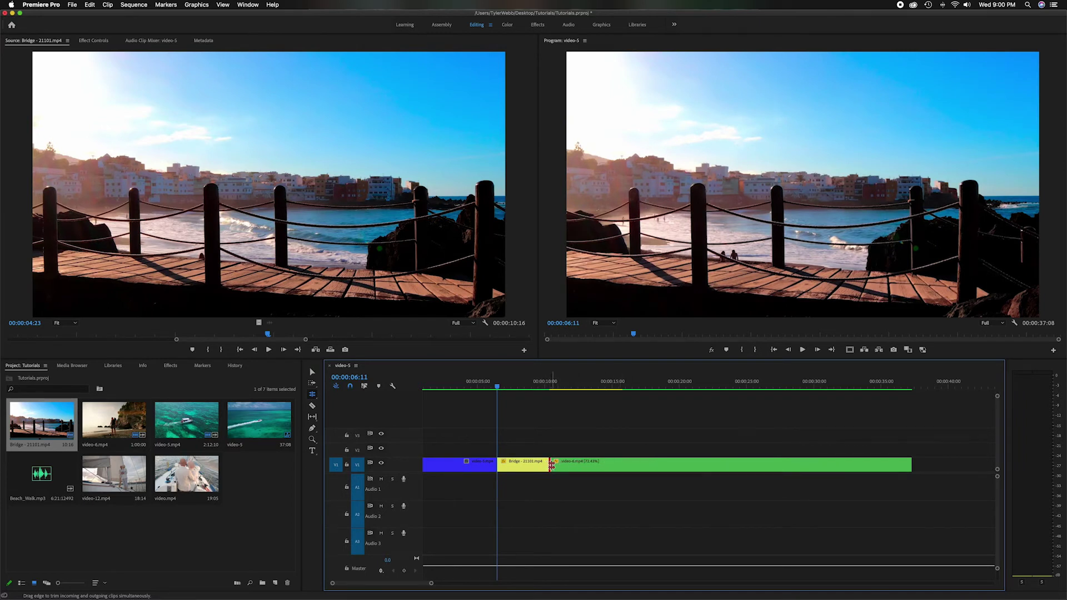
drag(550, 465, 648, 466)
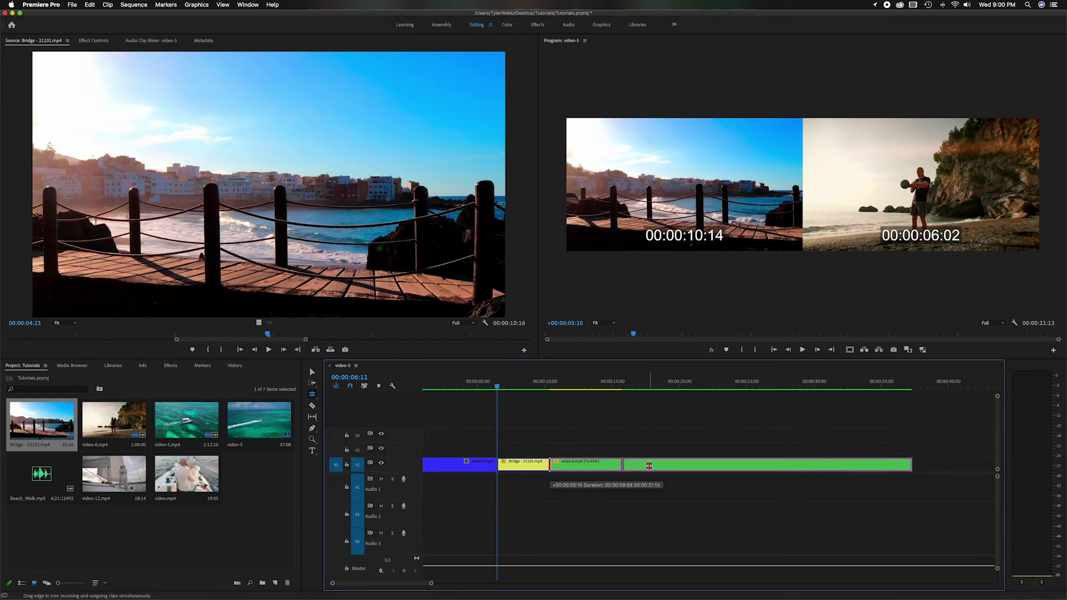
drag(649, 465, 648, 465)
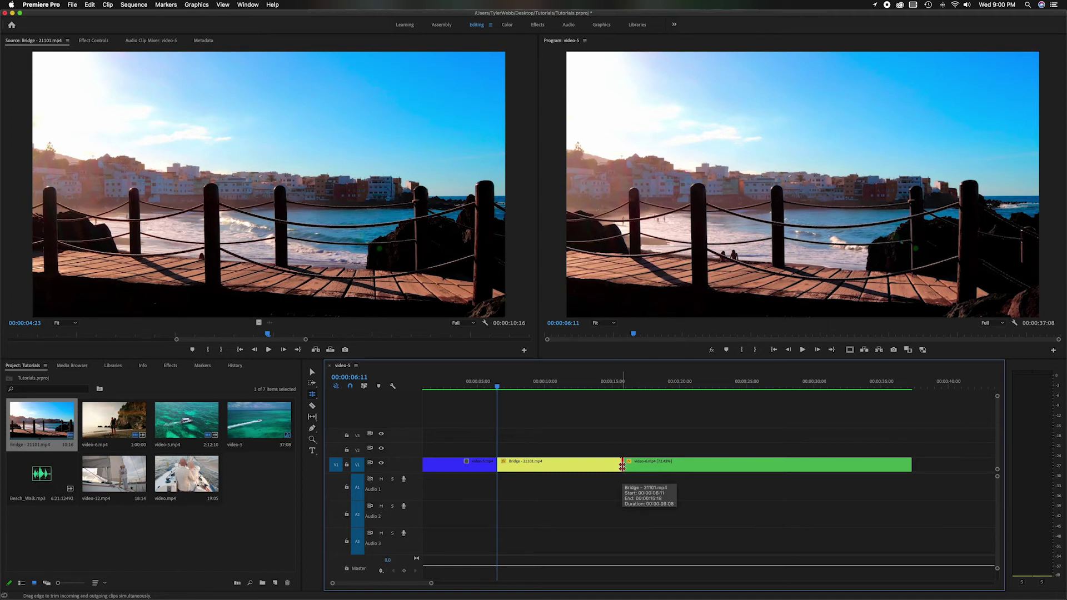
drag(622, 465, 528, 466)
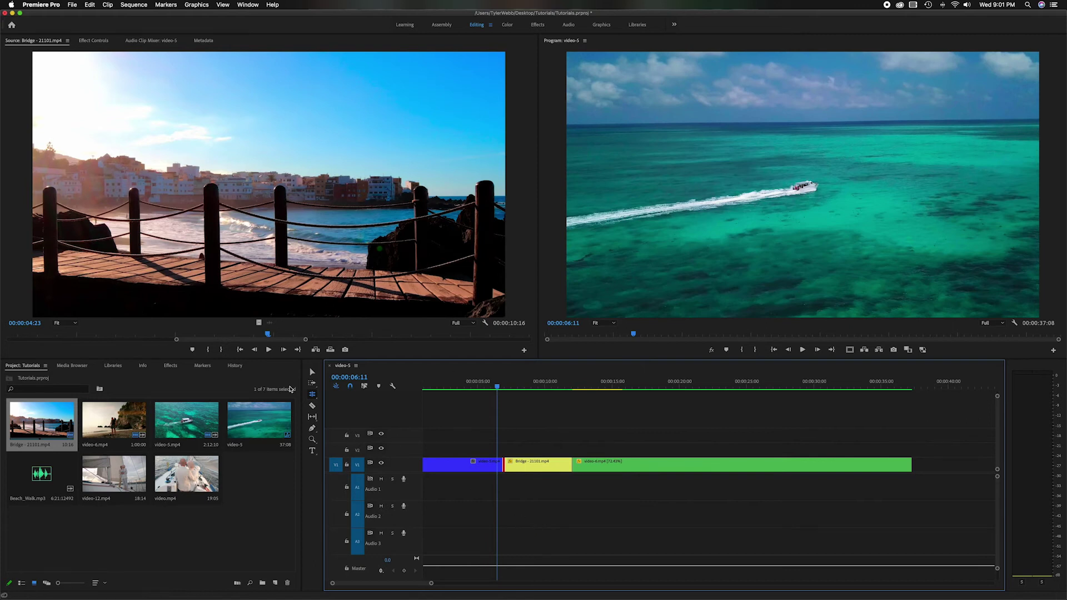
Step: Rate-stretch video-6 to 95.21% speed so the sequence runs 00:00:31:07
click(312, 395)
click(347, 412)
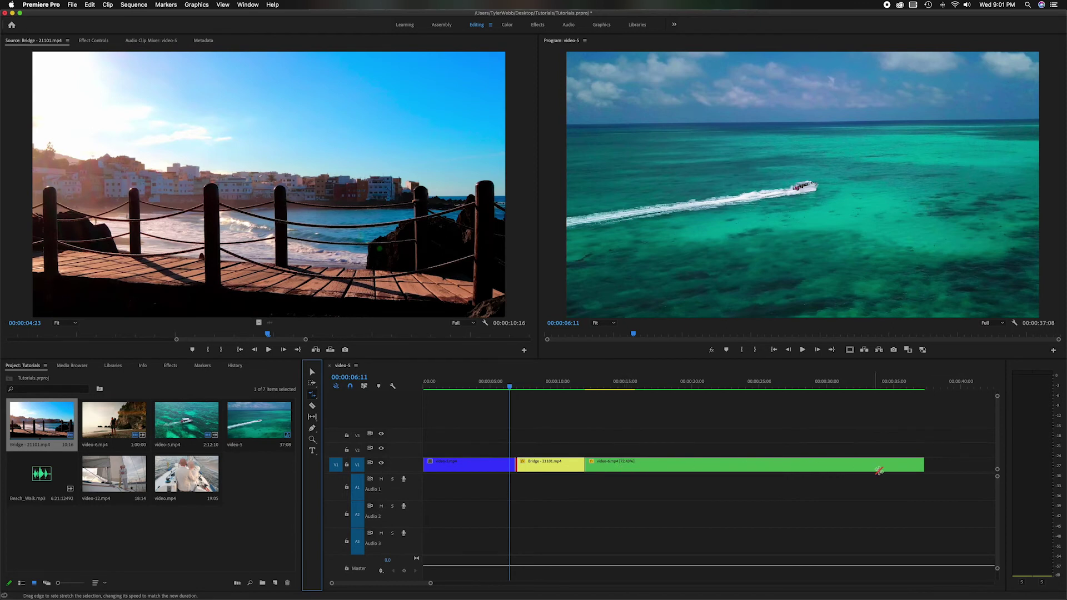
drag(923, 465, 713, 465)
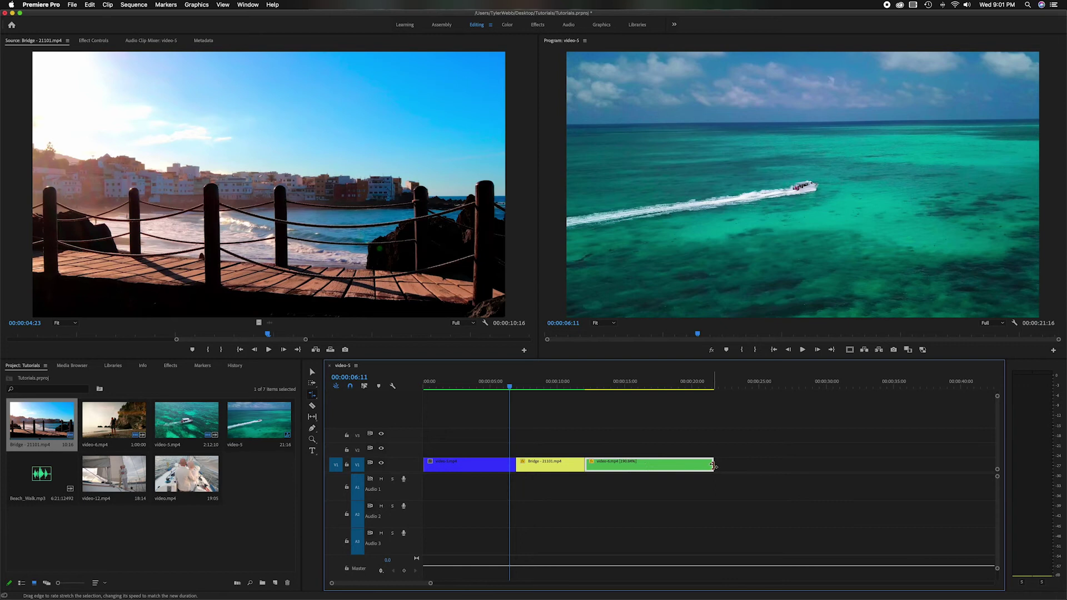
drag(714, 466, 841, 467)
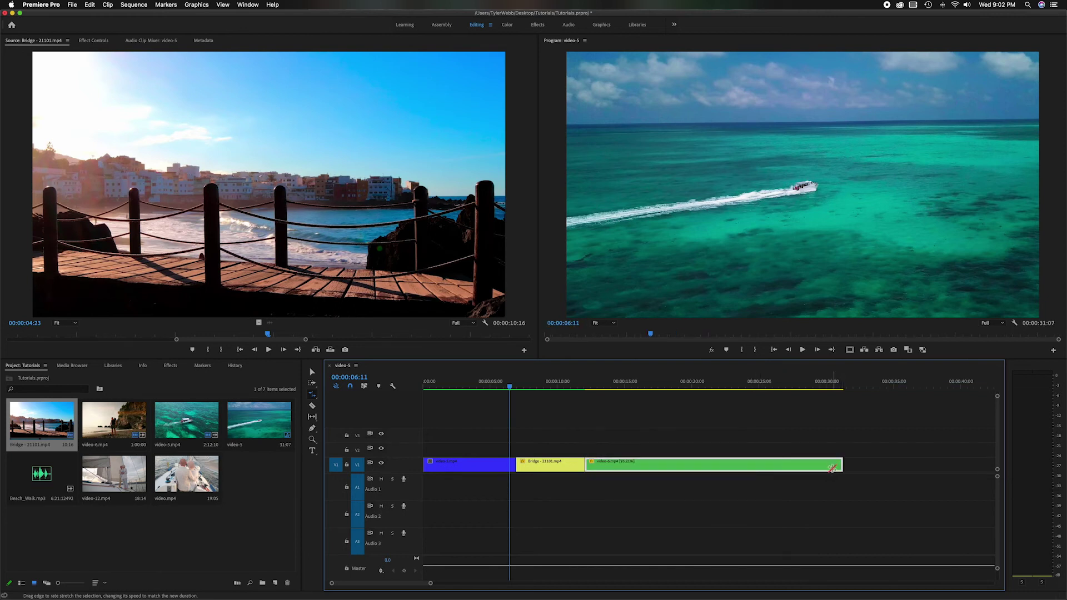
key(v)
Step: Set video-6's Speed/Duration to 200%, shortening the sequence to 00:00:21:05
right_click(653, 466)
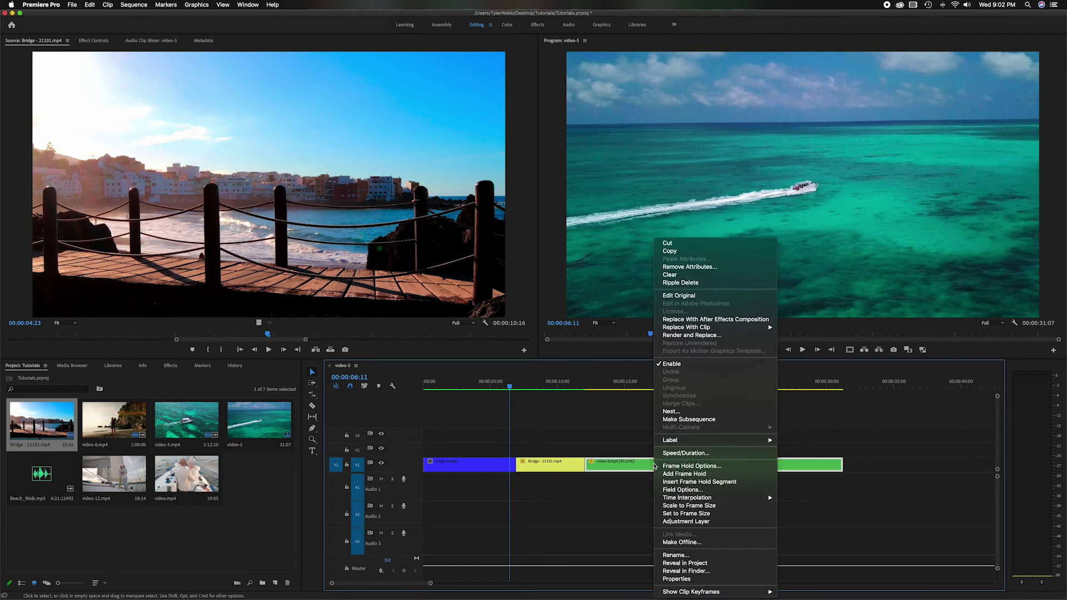
click(685, 453)
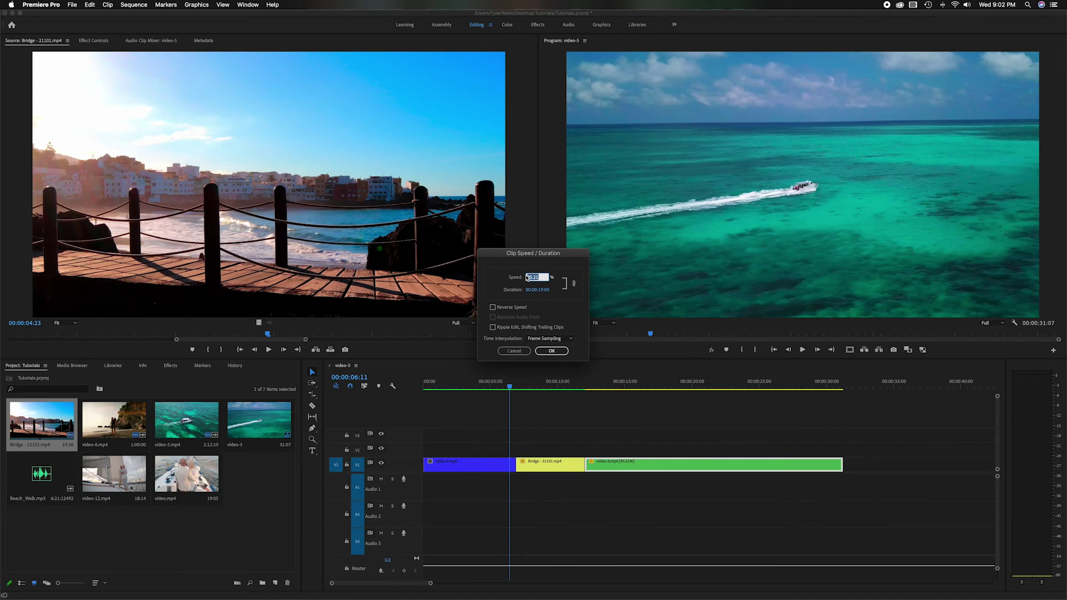
key(Return)
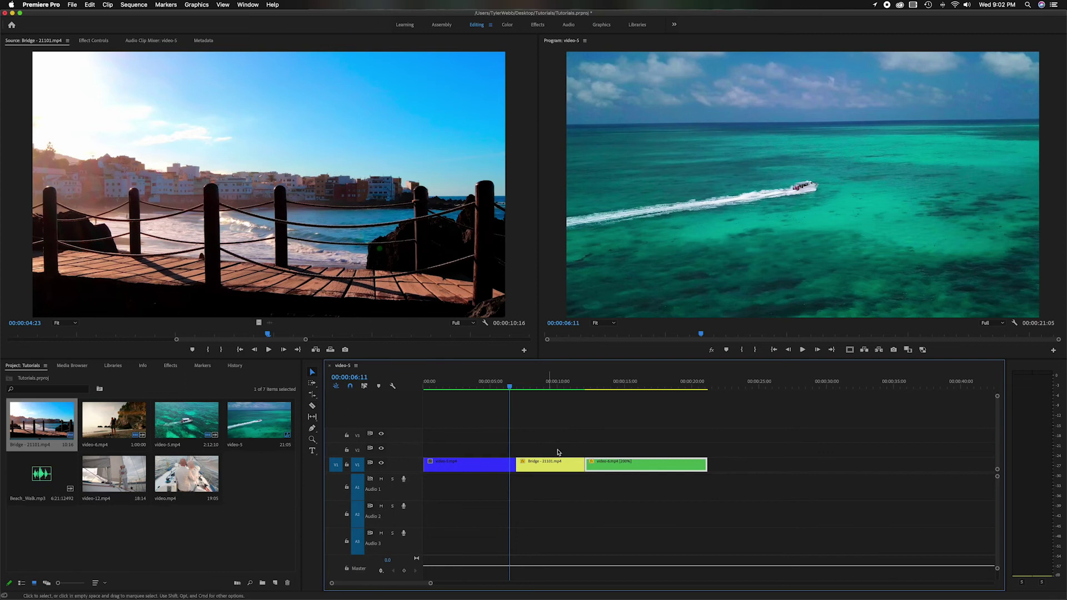
Step: Move video-6 later and rate-stretch Bridge to meet it at 83.11% speed, then push video-6 further right
drag(610, 467, 624, 467)
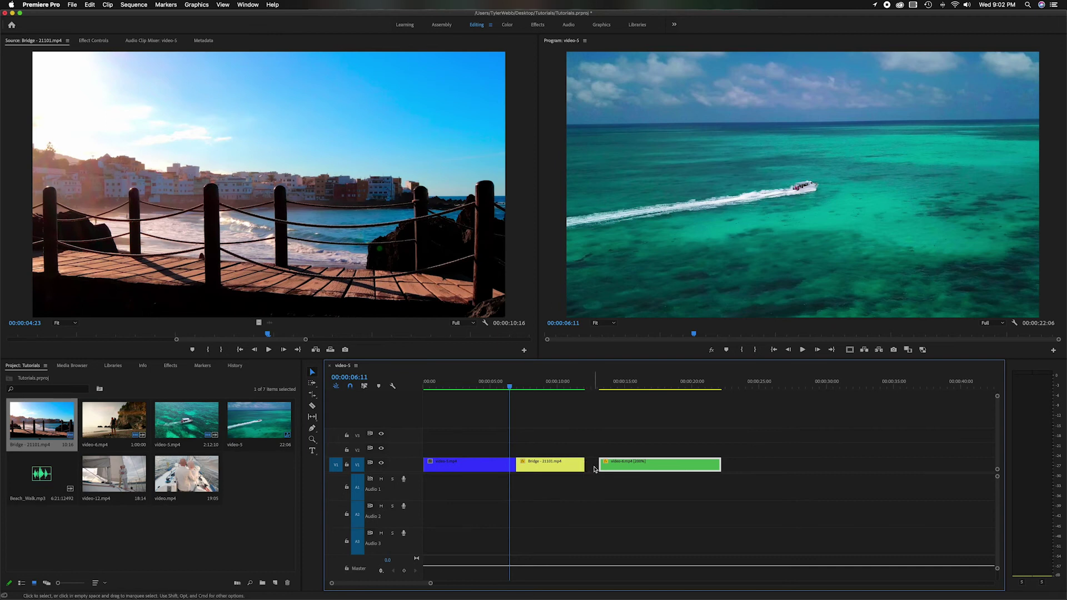
click(313, 395)
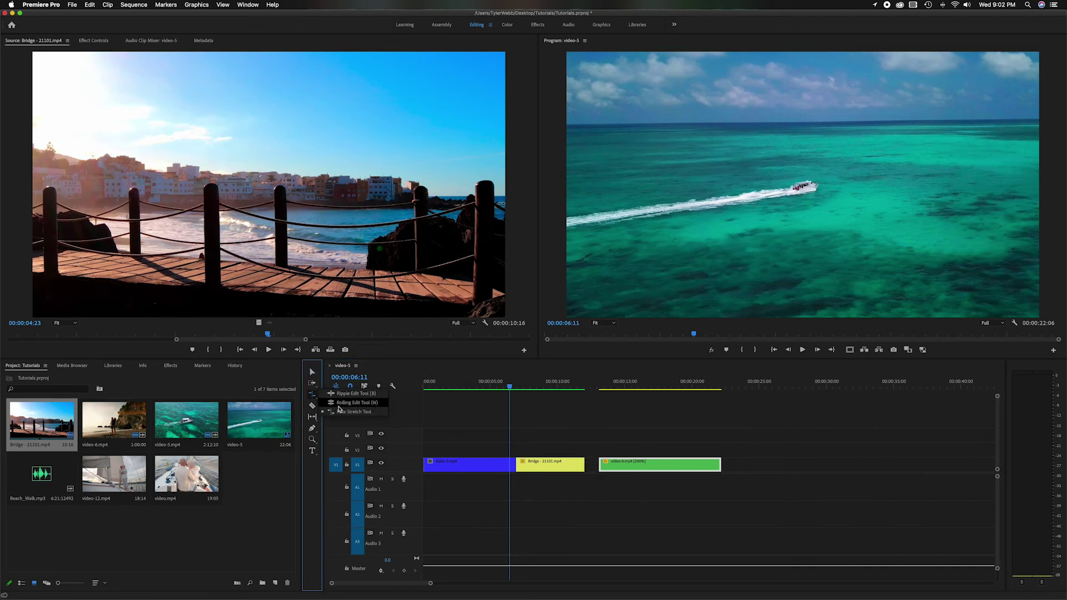
click(366, 413)
drag(584, 464, 598, 465)
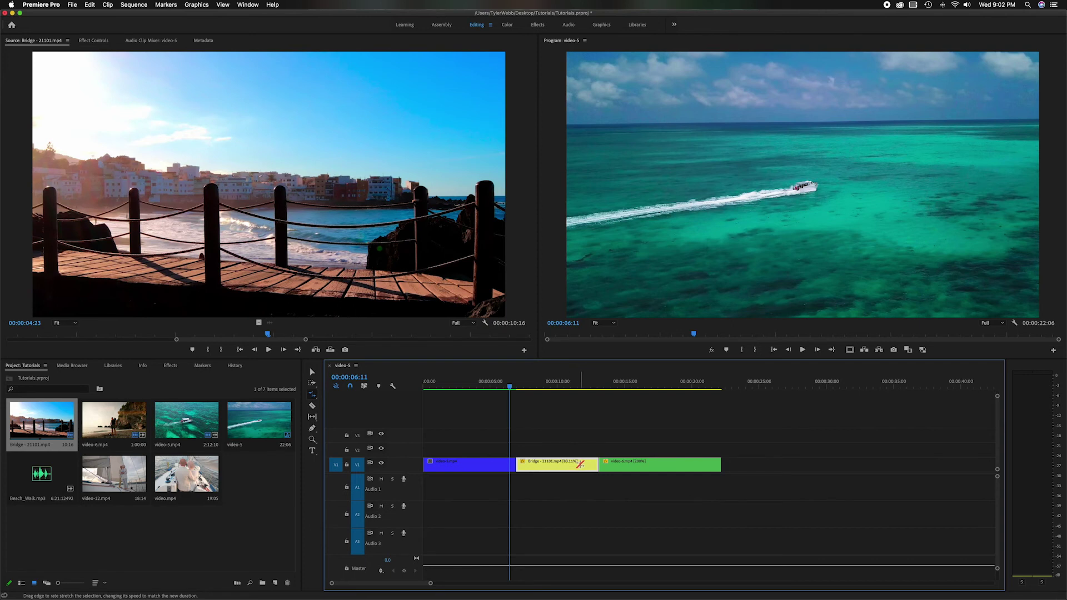
key(v)
drag(632, 463, 693, 465)
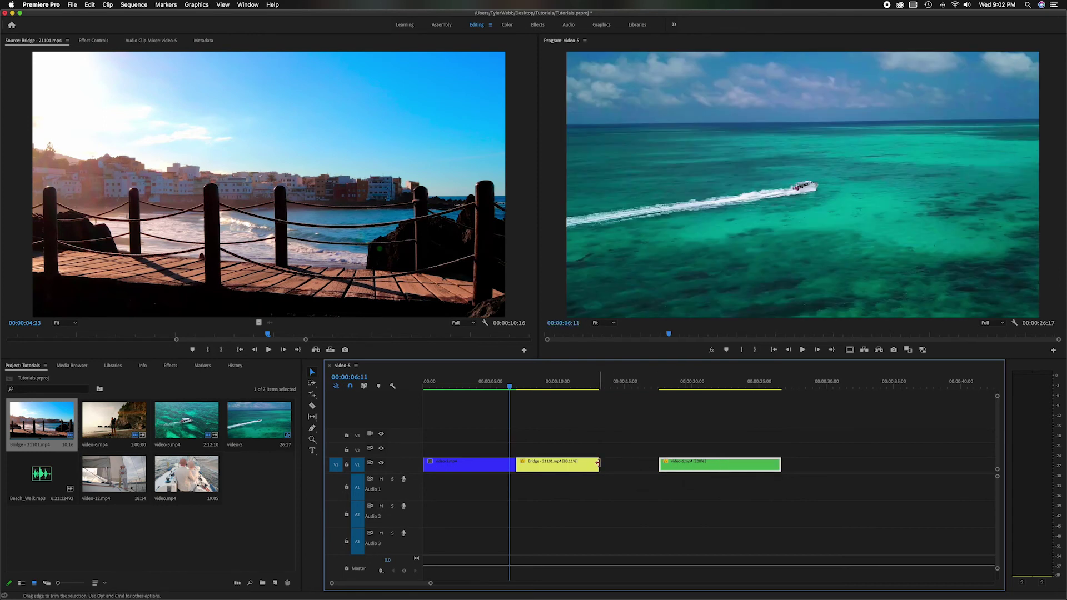
Step: Check the Bridge clip's Speed/Duration settings and cancel without changes
click(579, 466)
right_click(569, 472)
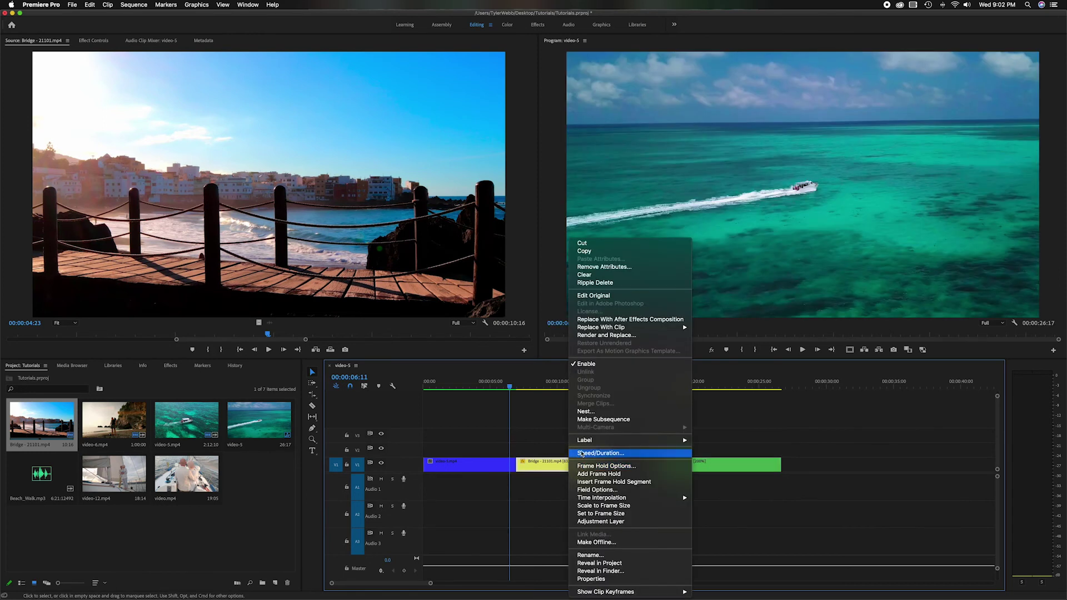
click(583, 453)
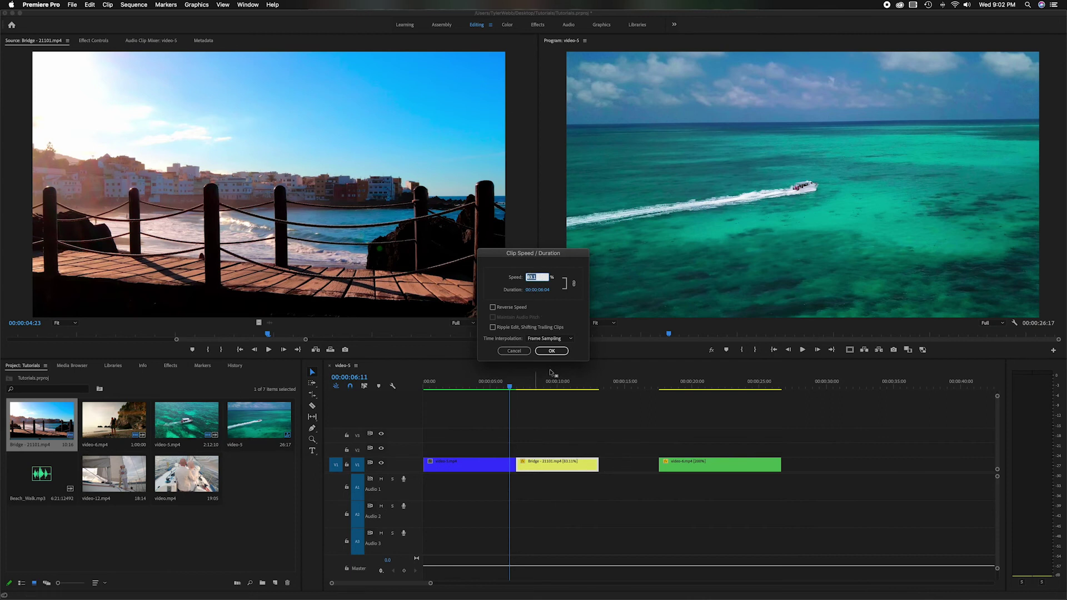
click(514, 350)
Step: Rate-stretch Bridge across the gap to video-6, slowing it to 48.24%
click(312, 394)
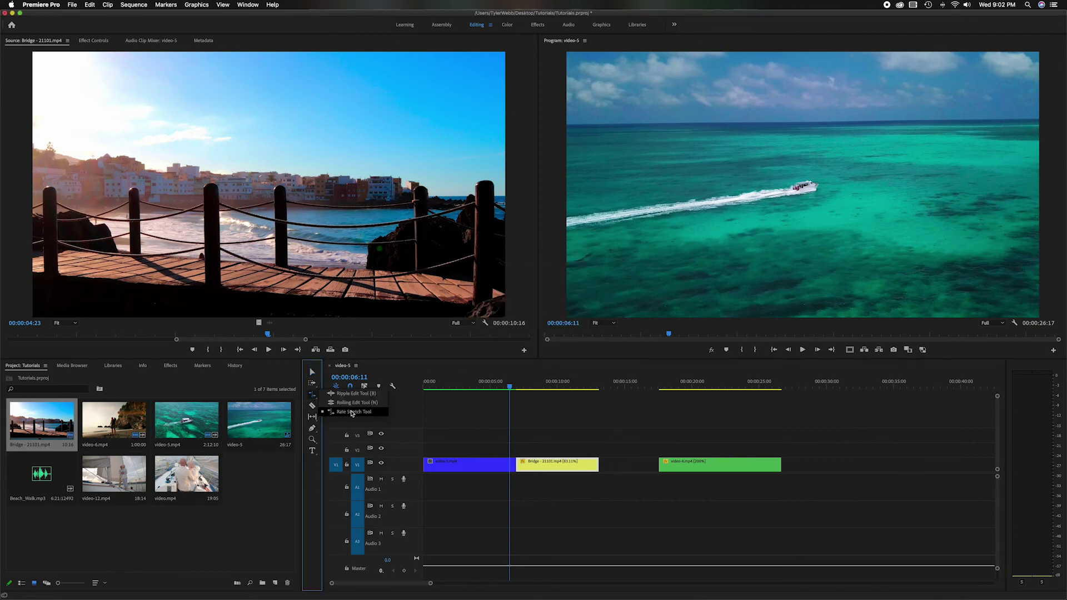
click(355, 412)
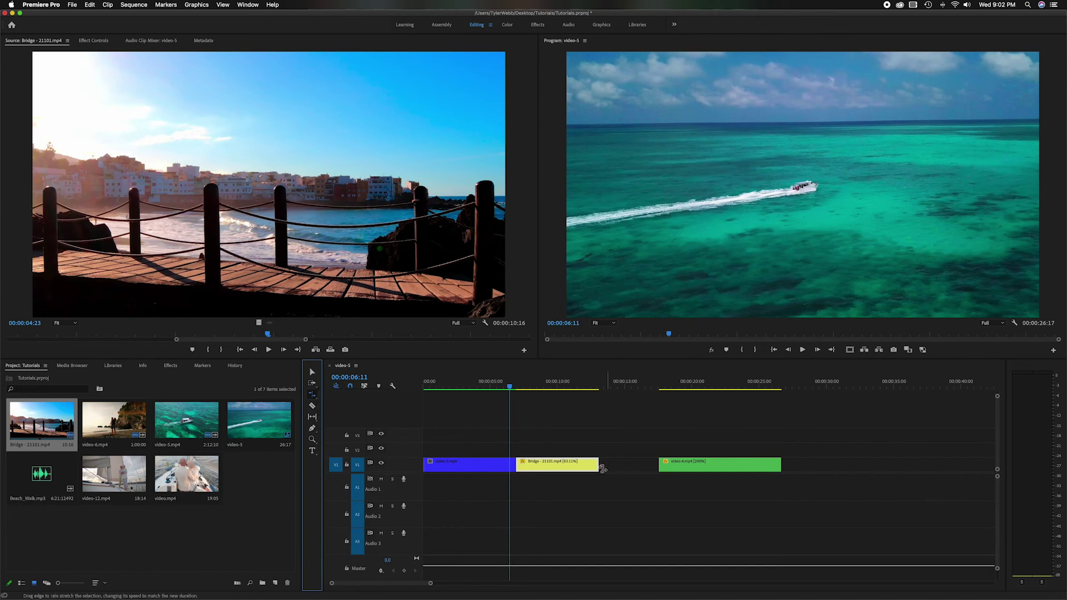
click(628, 470)
click(626, 468)
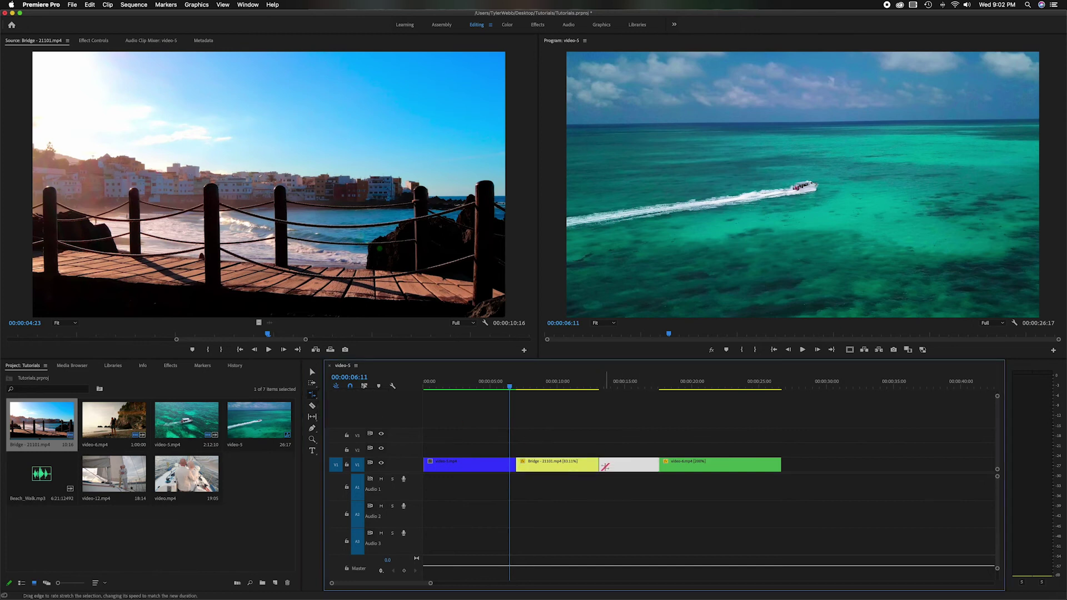
drag(598, 466, 656, 470)
click(312, 373)
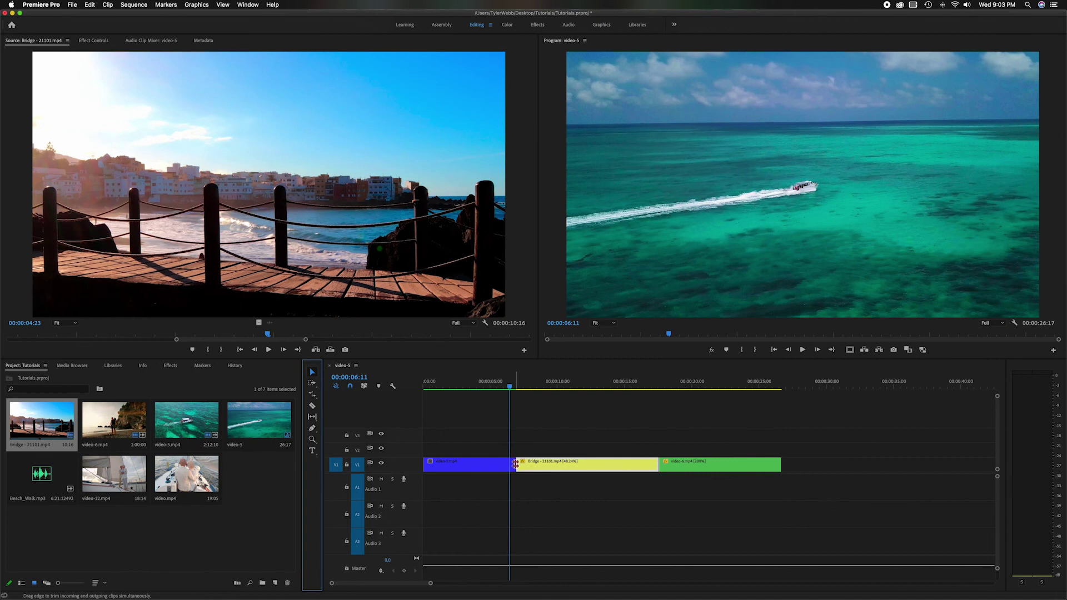
Step: Ripple-trim the blue clip's end shorter, roll the Bridge/video-6 cut, then ripple-trim Bridge's end to reach 15:01
drag(515, 465, 566, 464)
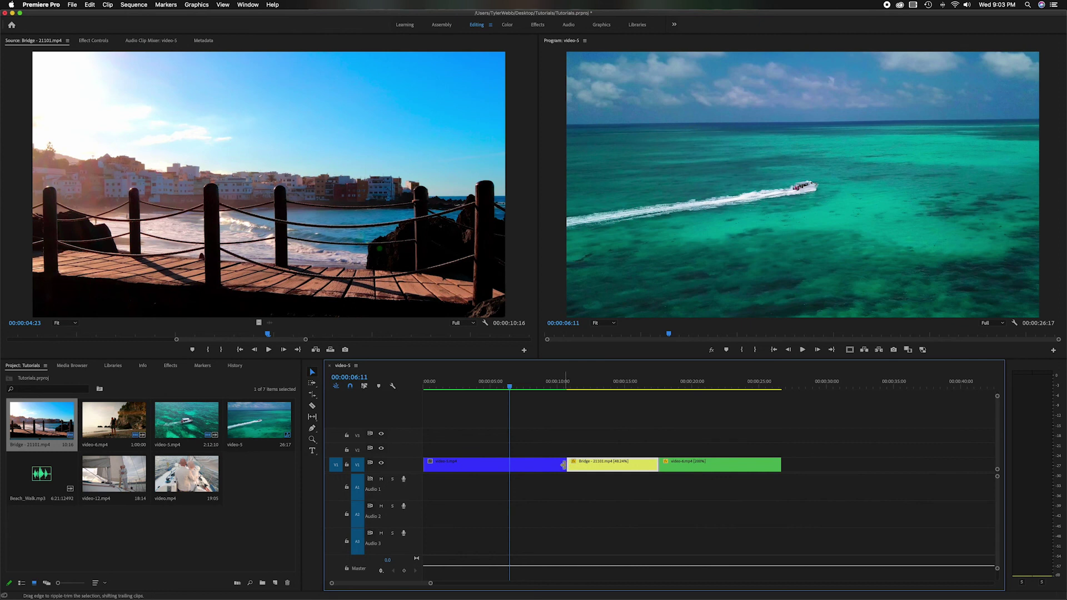
drag(563, 465, 495, 465)
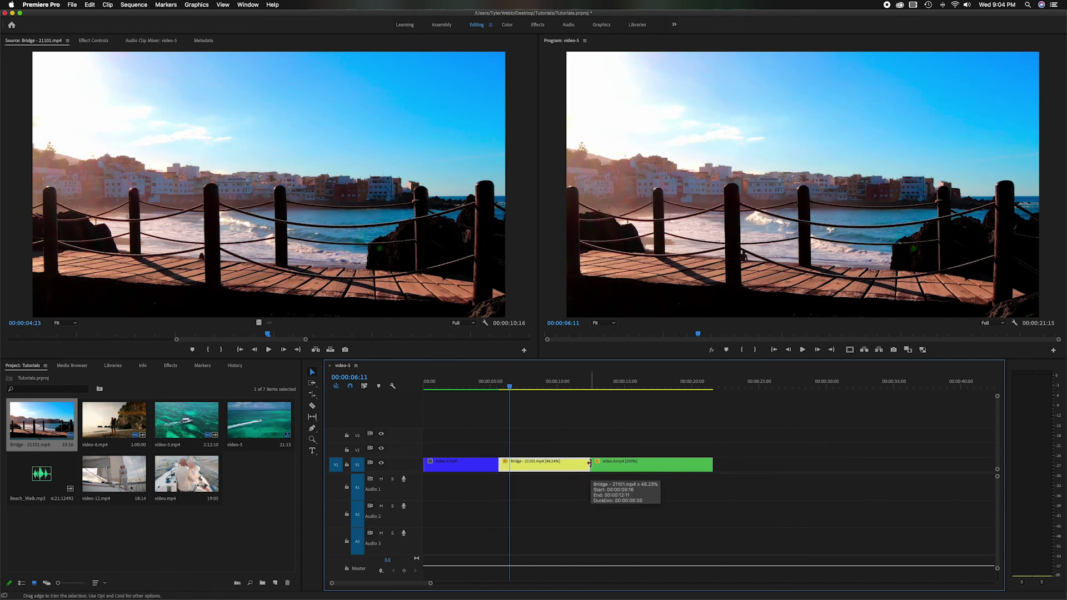
key(super)
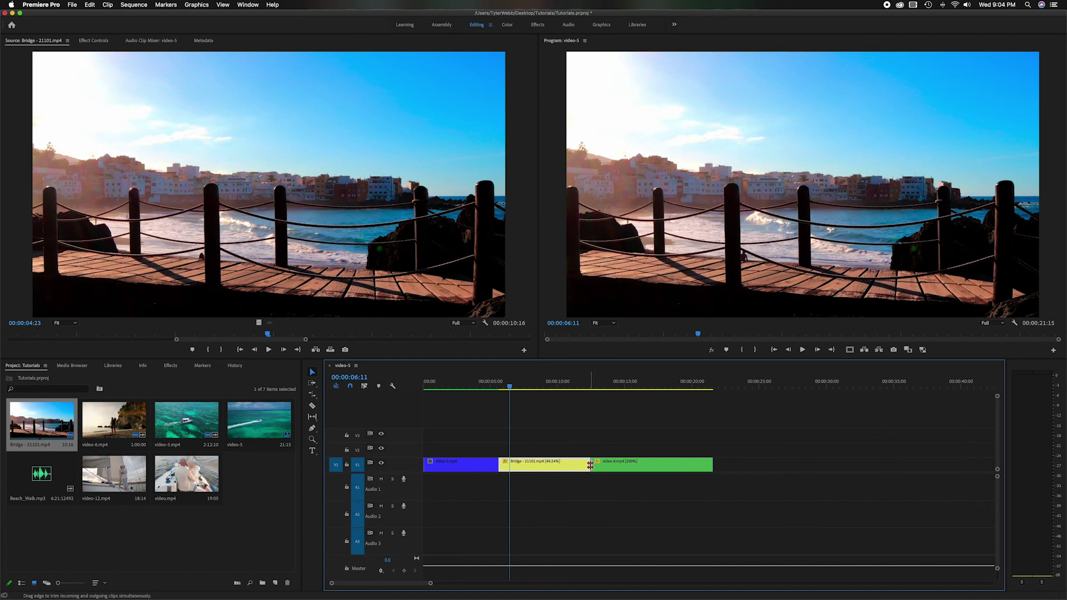
drag(590, 465, 630, 464)
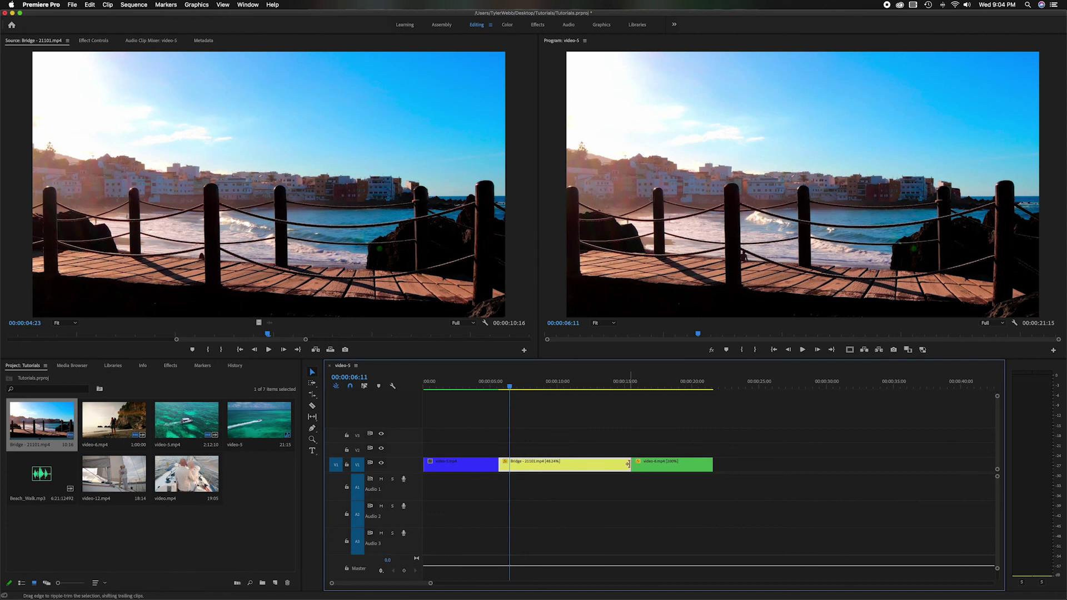
drag(628, 464, 539, 467)
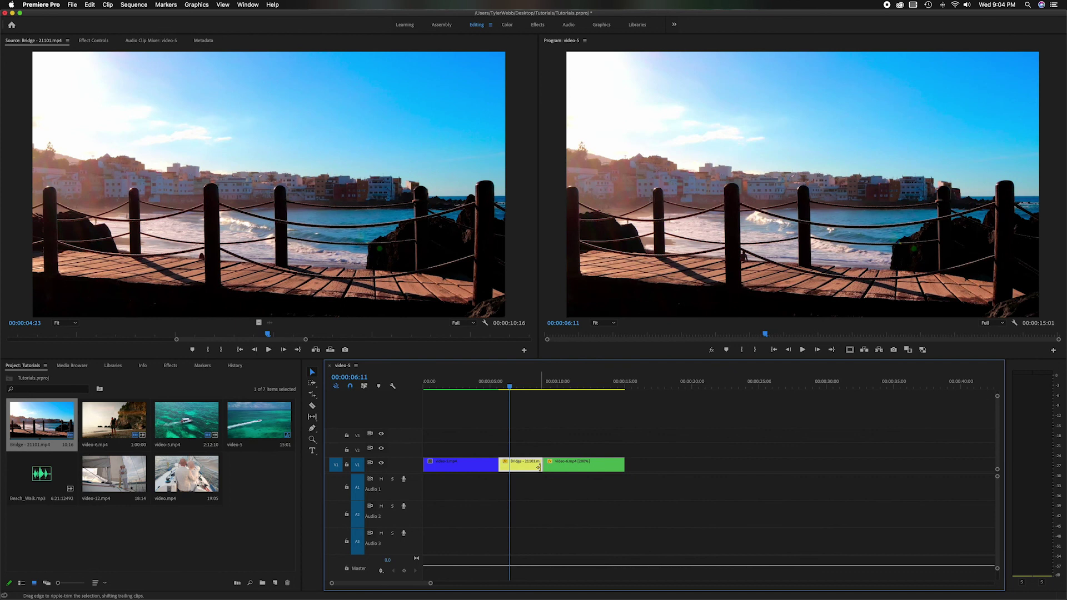